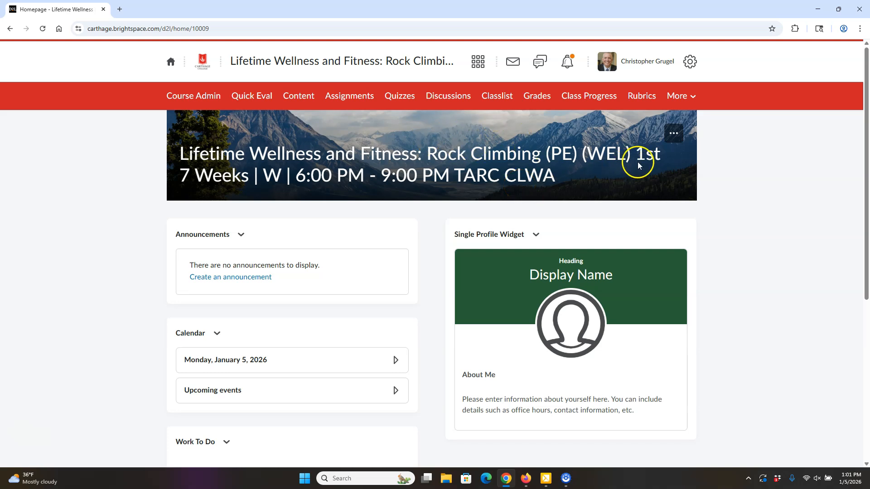
Step: Search the banner image library for 'mountain' and set the snowy peaks photo as the course banner
left_click(675, 135)
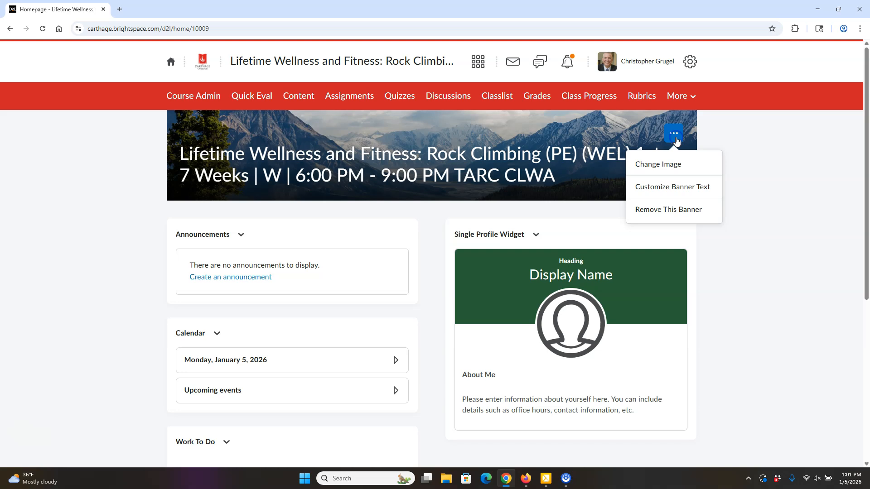
left_click(656, 165)
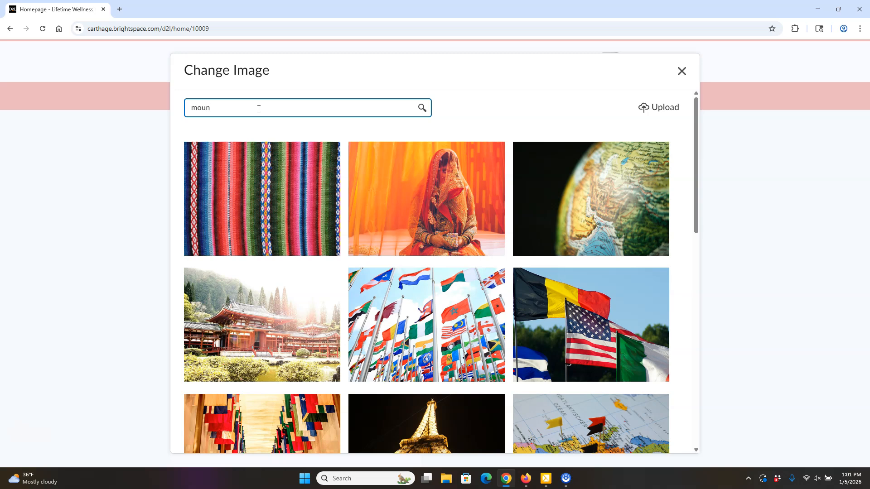
key("Return")
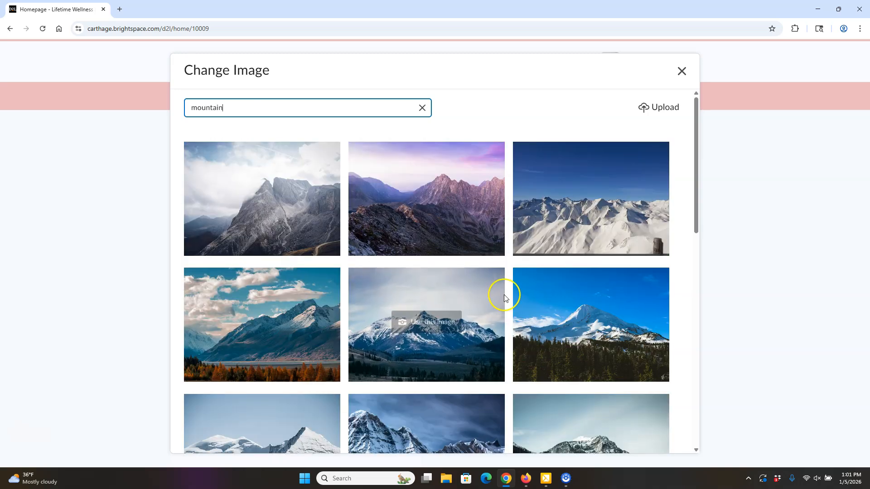
left_click(618, 211)
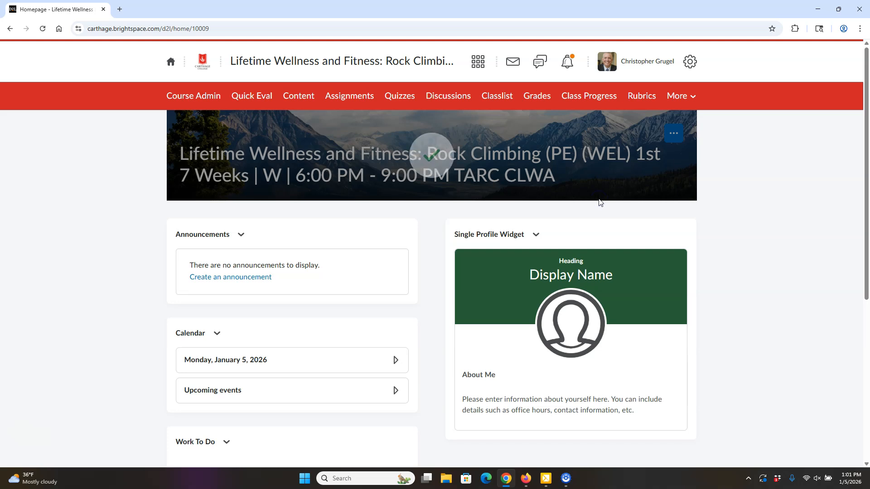
Step: Reopen the banner image gallery, look at the Upload option, and close it without changes
left_click(675, 135)
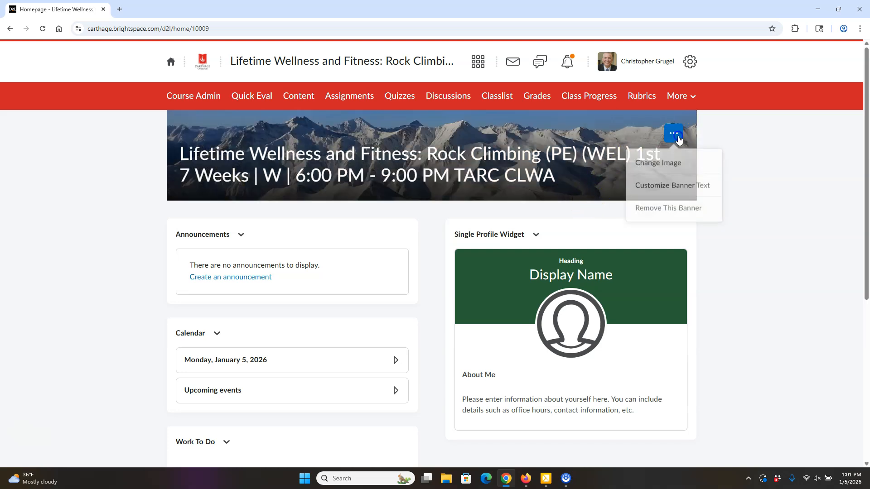
left_click(670, 165)
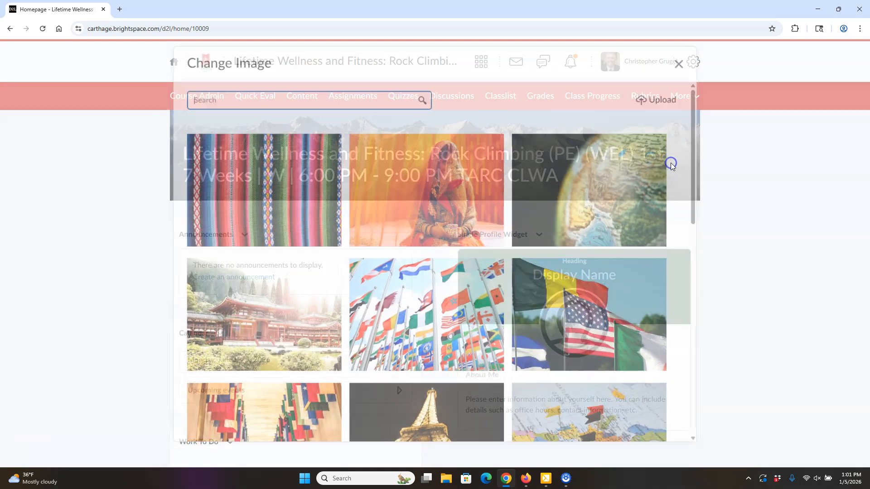
left_click(666, 111)
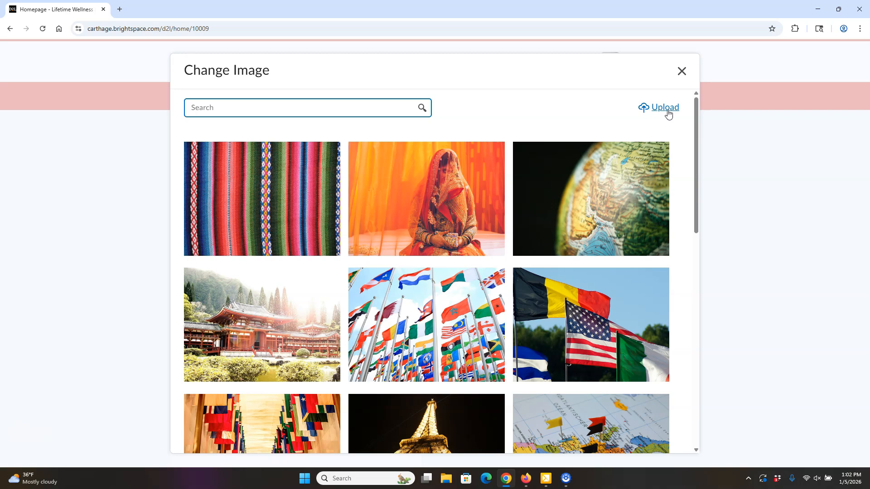
left_click(681, 71)
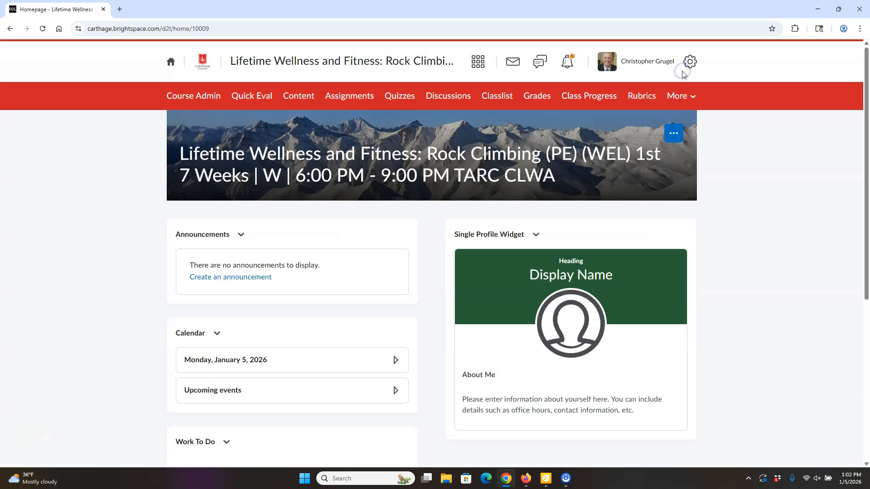
left_click(674, 135)
left_click(697, 189)
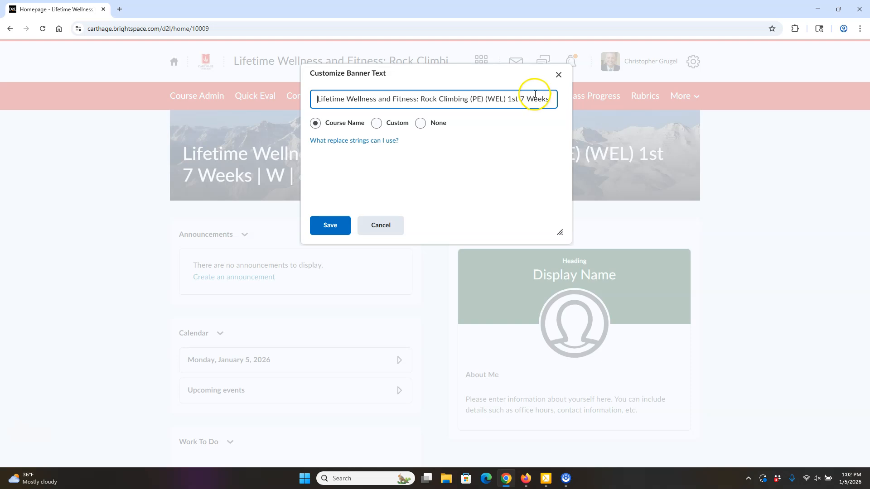
left_click(391, 226)
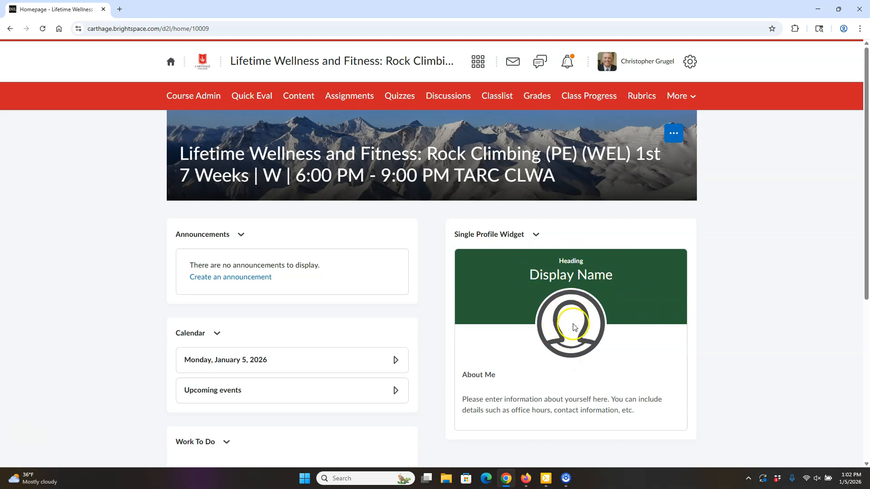
scroll(550, 306, "down", 1)
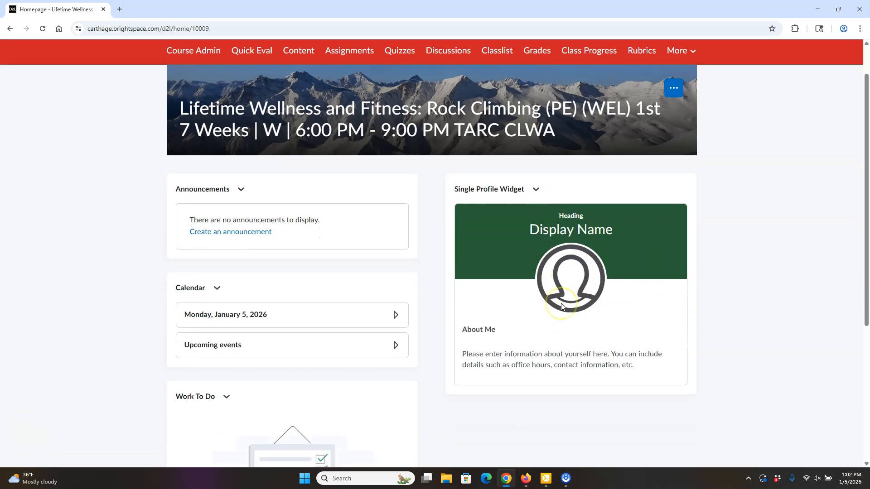
Step: In the profile widget's configuration, delete the 'Heading' placeholder and enter the instructor's name as Display Name
left_click(536, 191)
left_click(567, 218)
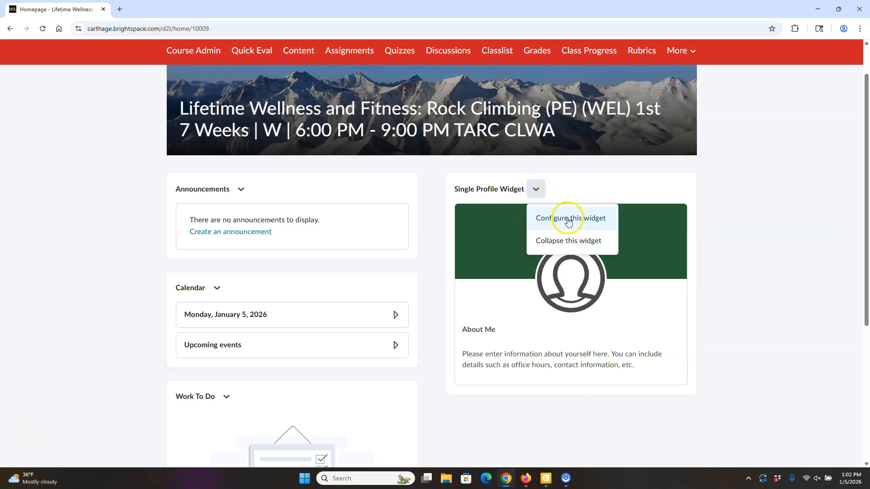
left_click(549, 228)
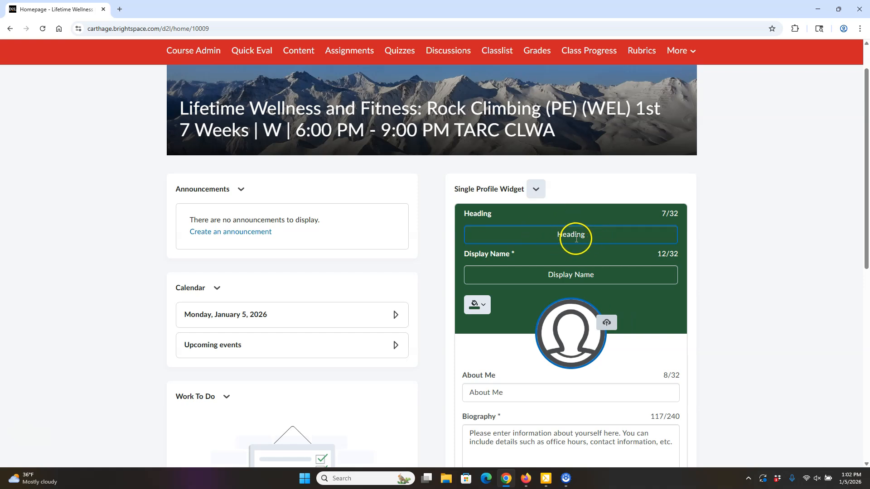
double_click(562, 236)
key("BackSpace")
left_click(584, 268)
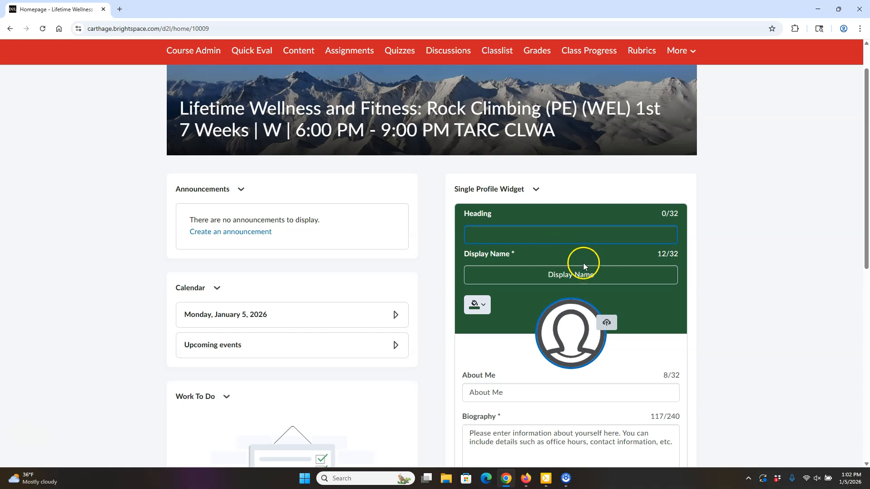
left_click_drag(601, 279, 547, 275)
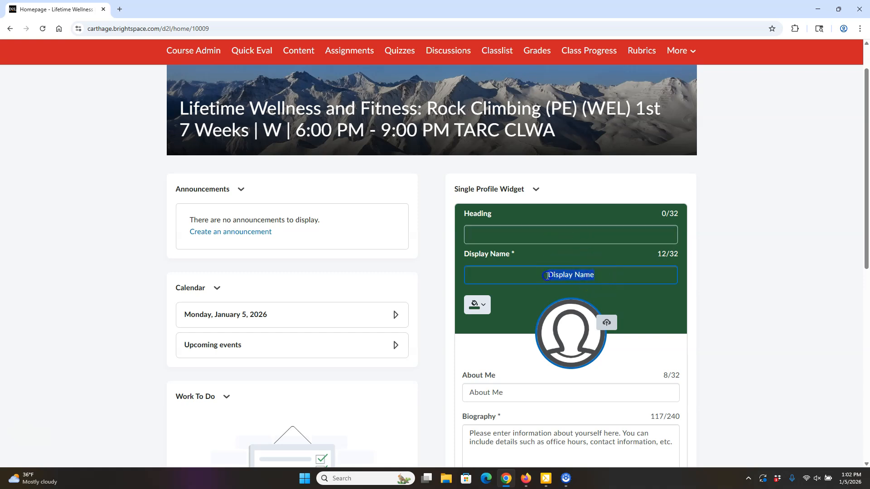
Step: Set the profile widget background colour to red (#CD2026)
left_click(489, 305)
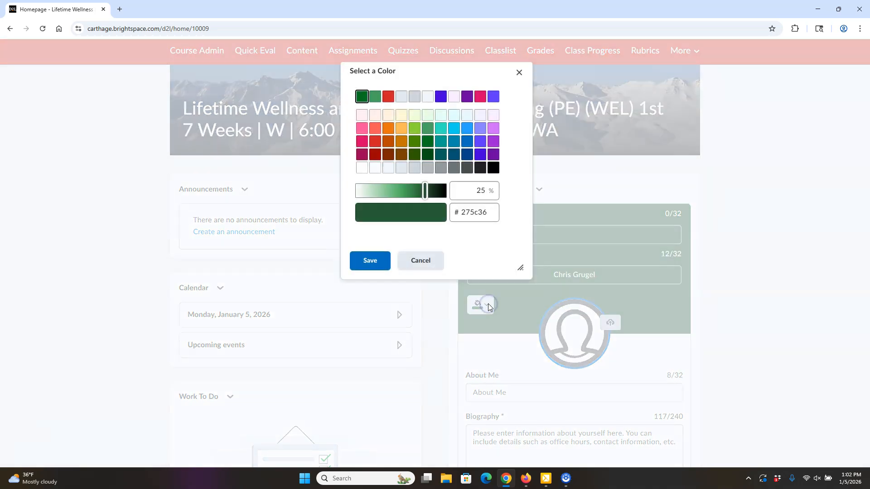
left_click(388, 97)
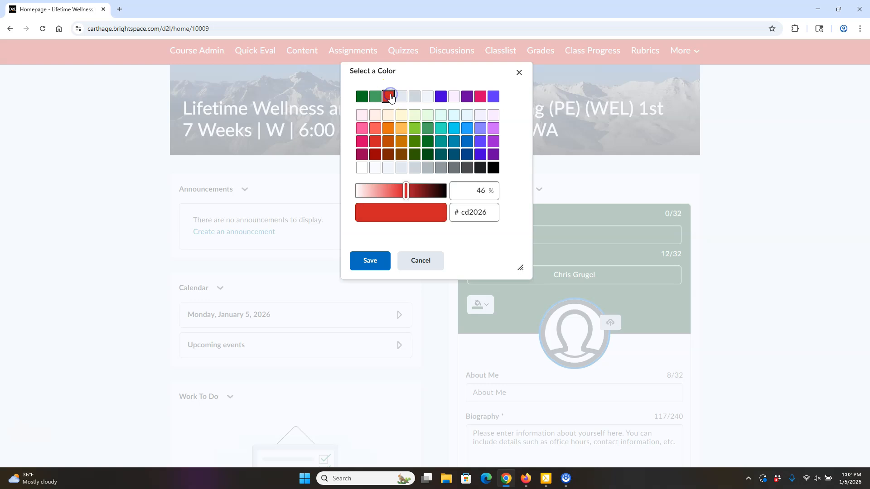
left_click(374, 266)
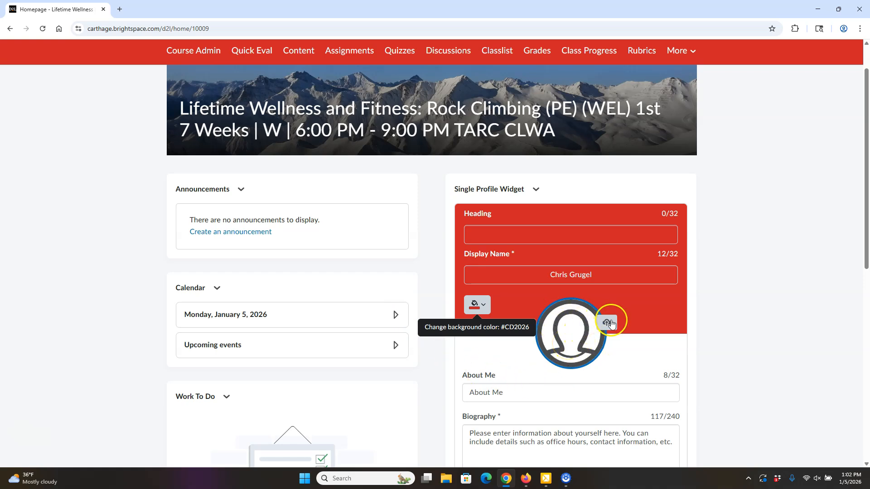
Step: Upload the instructor's headshot file as the widget's profile picture
left_click(611, 321)
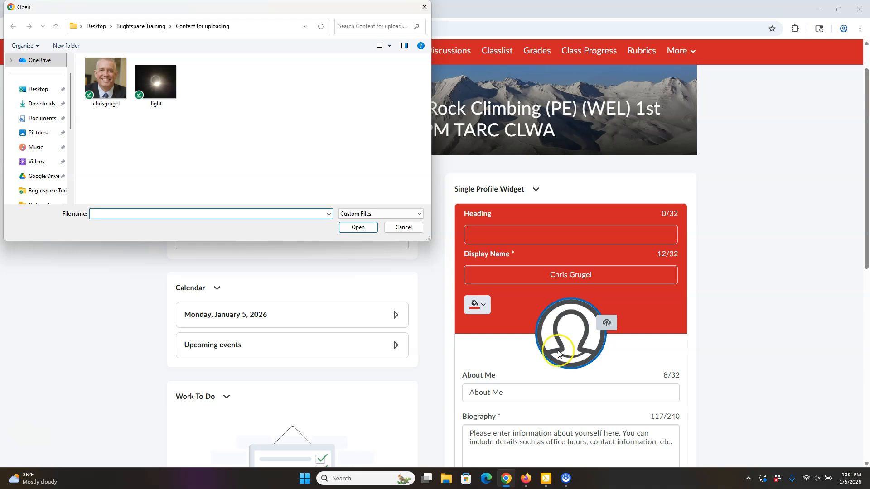
left_click(108, 82)
left_click(358, 227)
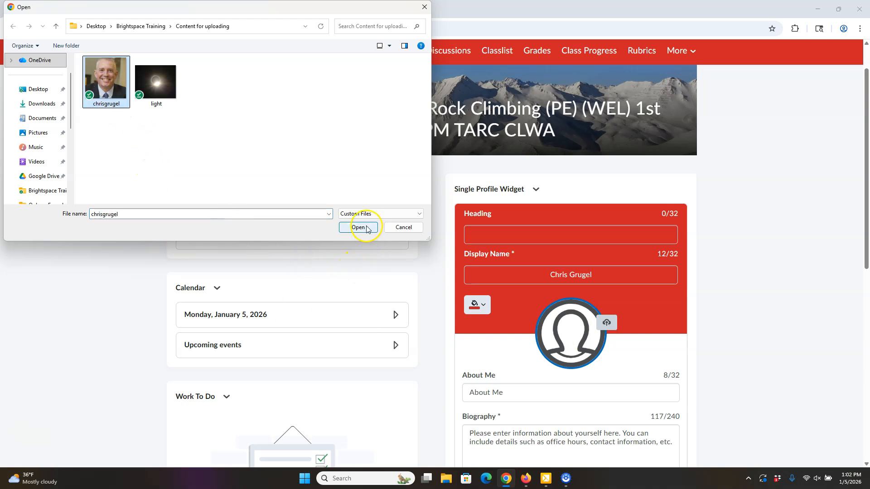
scroll(774, 301, "down", 5)
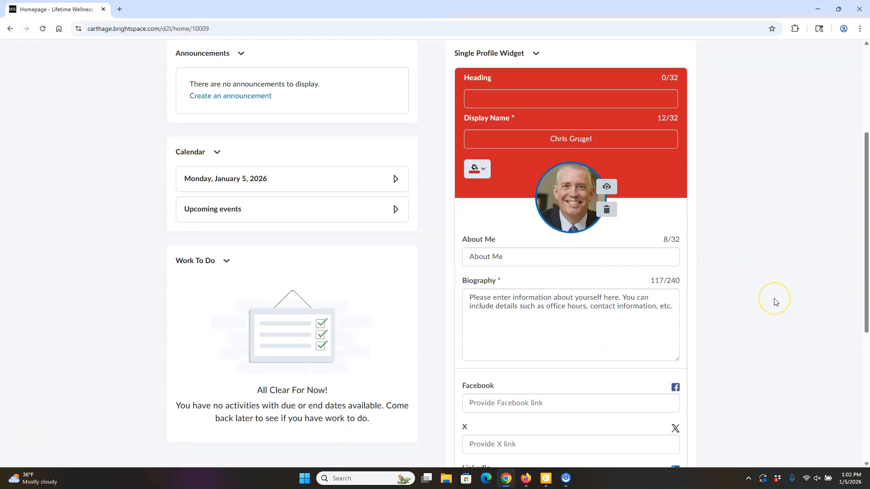
Step: Clear the existing text from the profile's About Me line
left_click(514, 165)
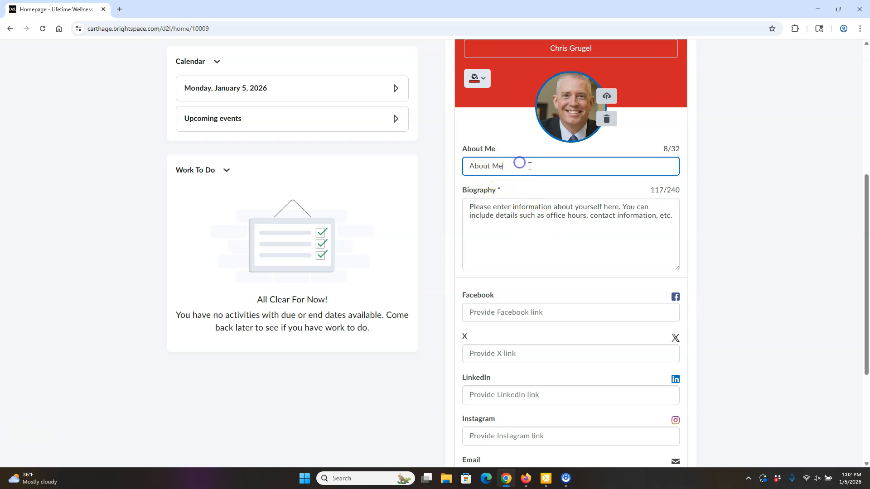
left_click_drag(520, 166, 454, 171)
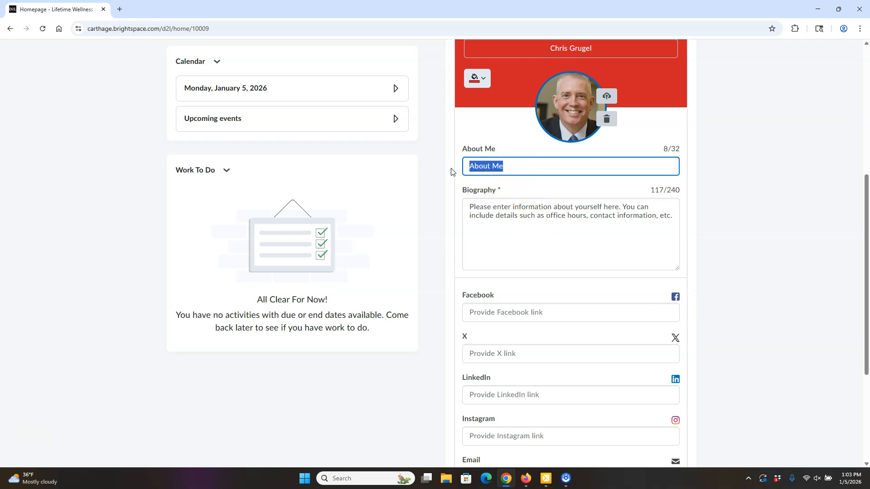
key("BackSpace")
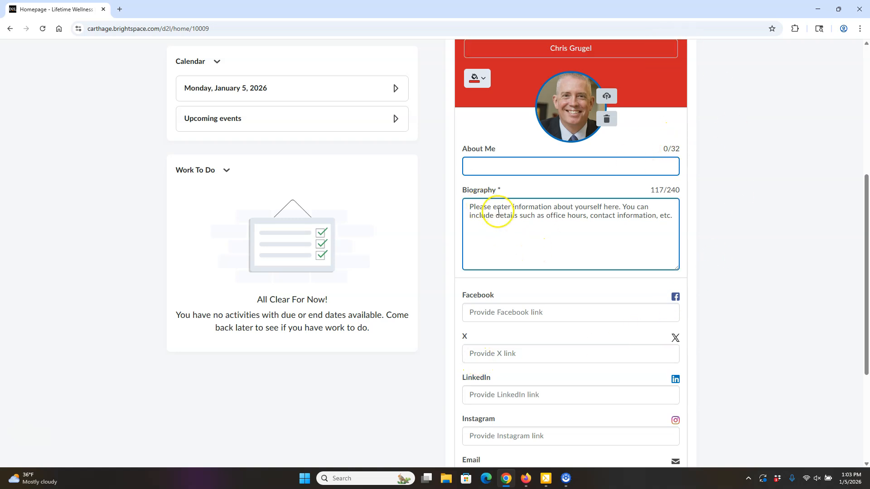
Step: Replace the placeholder biography with pasted office hours and contact details, then save and confirm
left_click_drag(674, 214, 456, 206)
key("BackSpace")
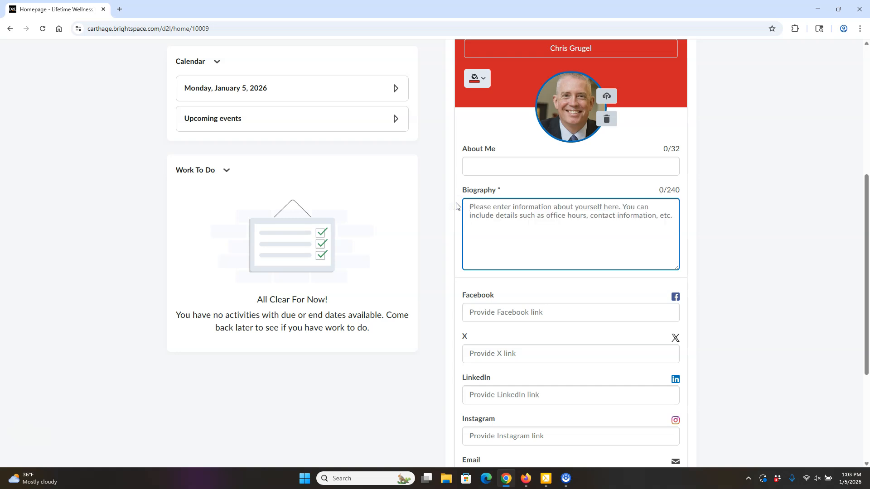
key("ctrl+v")
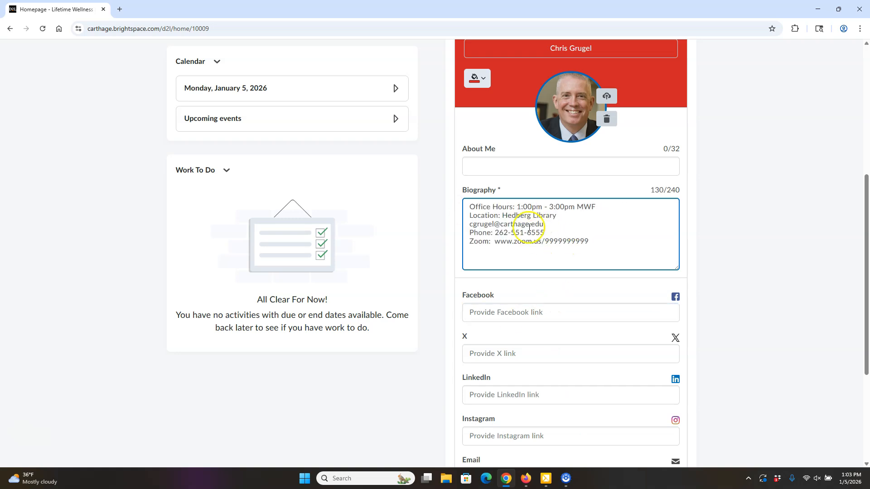
scroll(567, 236, "down", 4)
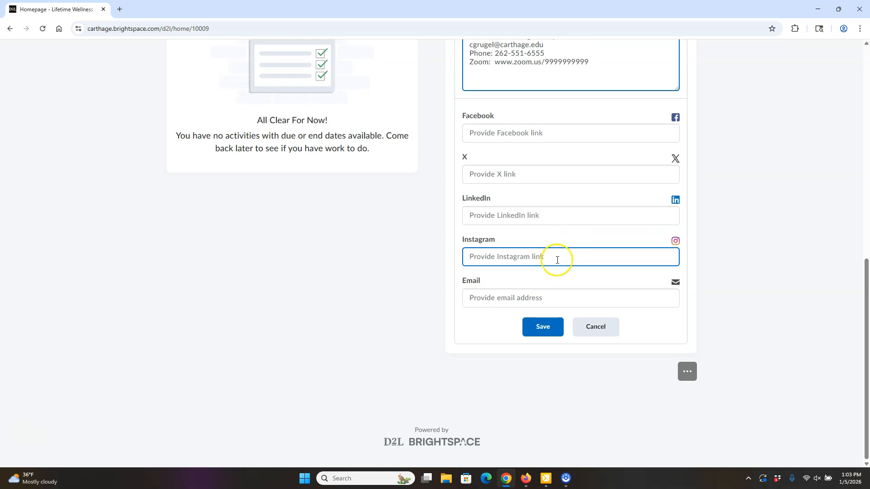
left_click(540, 328)
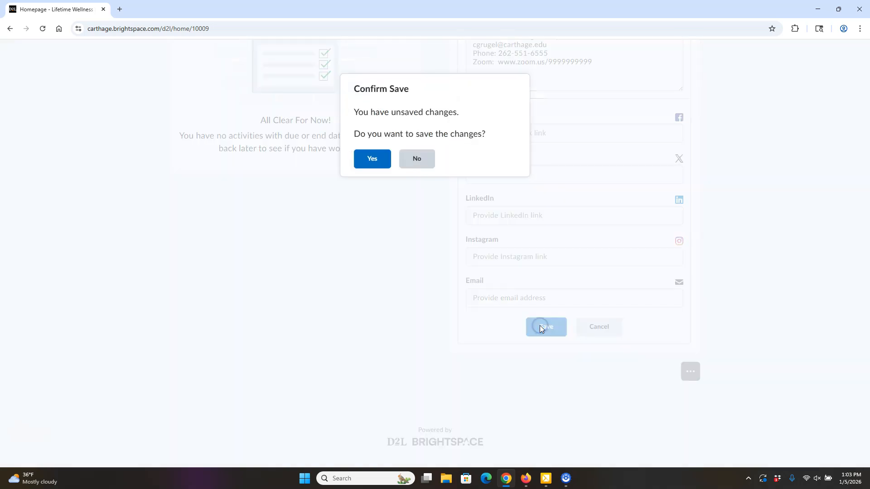
left_click(369, 160)
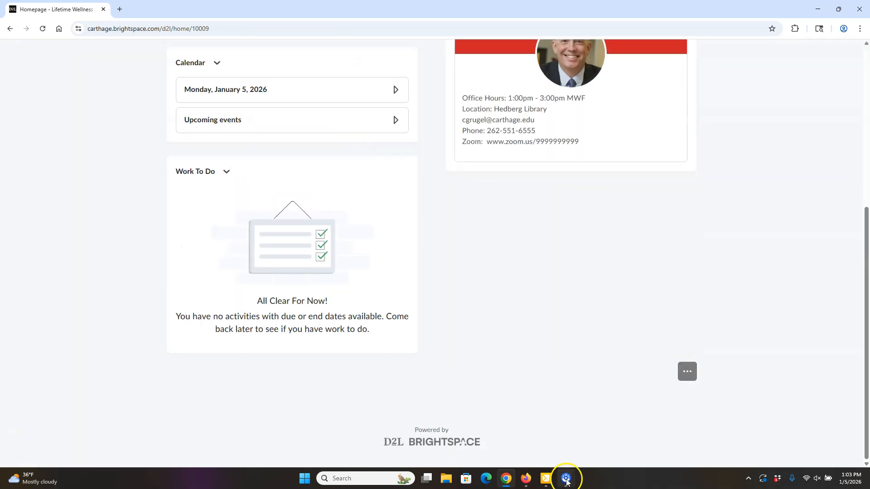
scroll(700, 361, "up", 5)
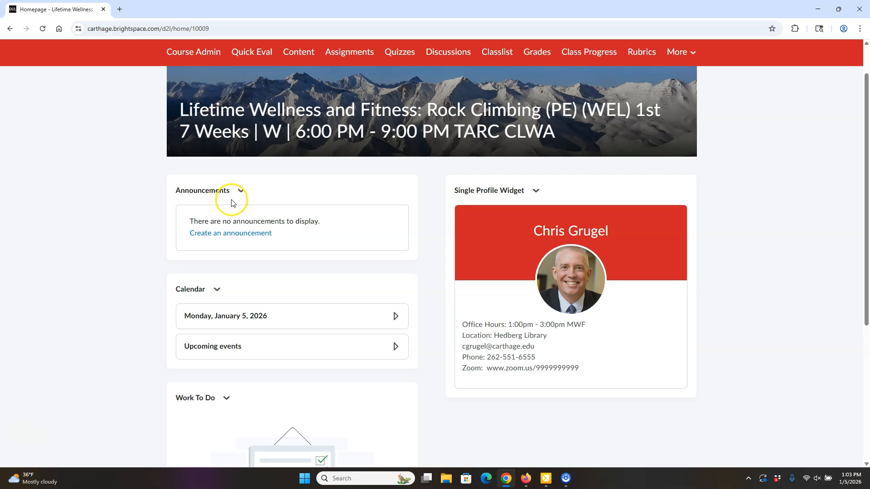
Step: Start a new announcement, then discard it without a headline, returning to the empty Announcements list
left_click(243, 233)
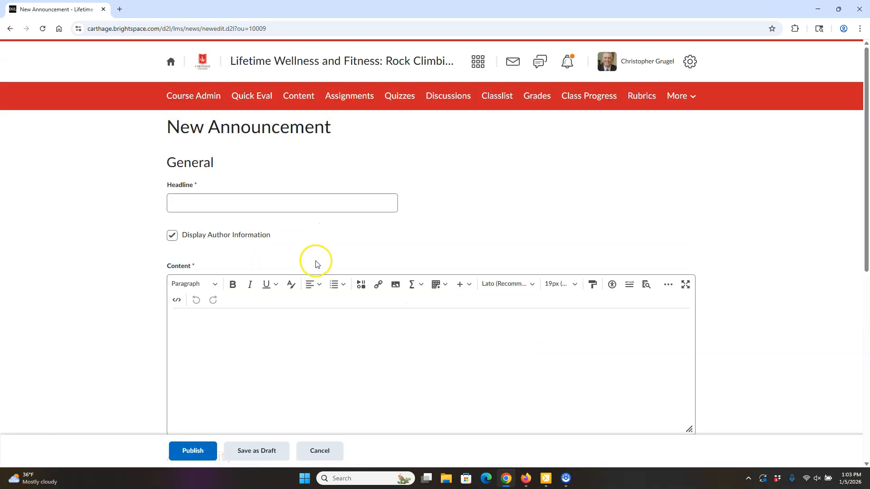
scroll(316, 264, "down", 2)
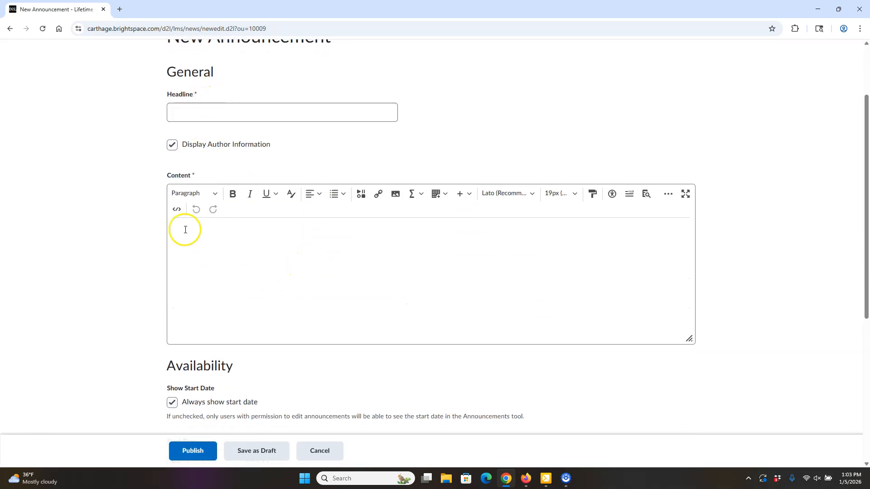
scroll(449, 271, "down", 4)
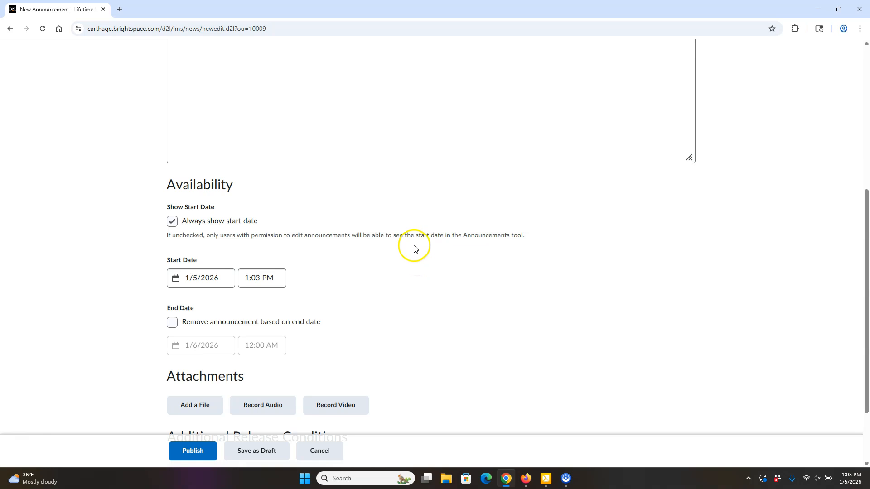
scroll(414, 247, "up", 5)
left_click(236, 170)
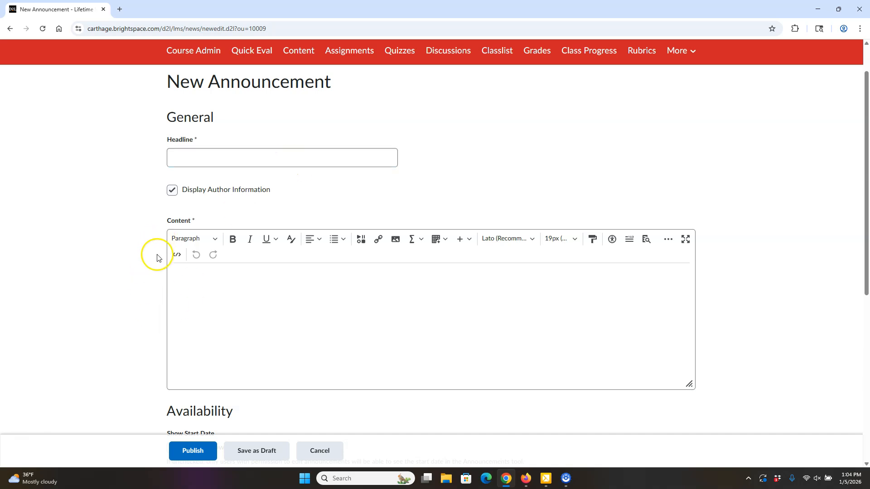
left_click(321, 450)
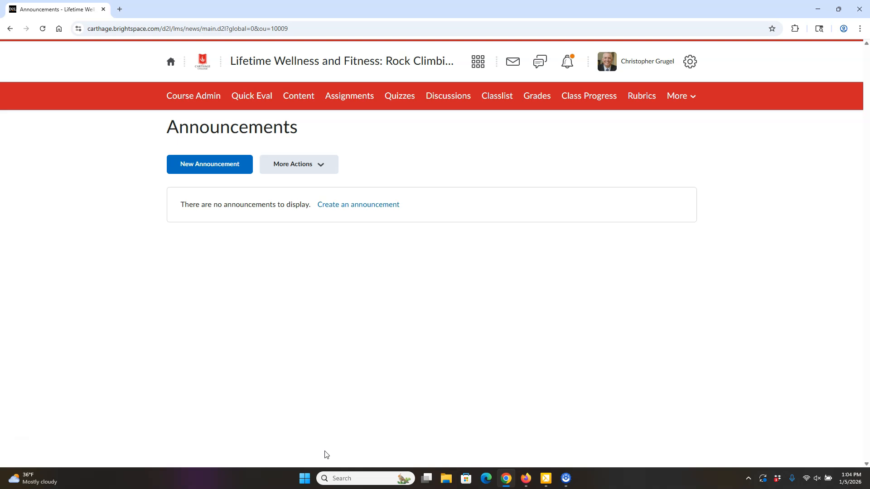
Step: Go back to the course homepage and expand its calendar to the January 2026 month view
left_click(333, 62)
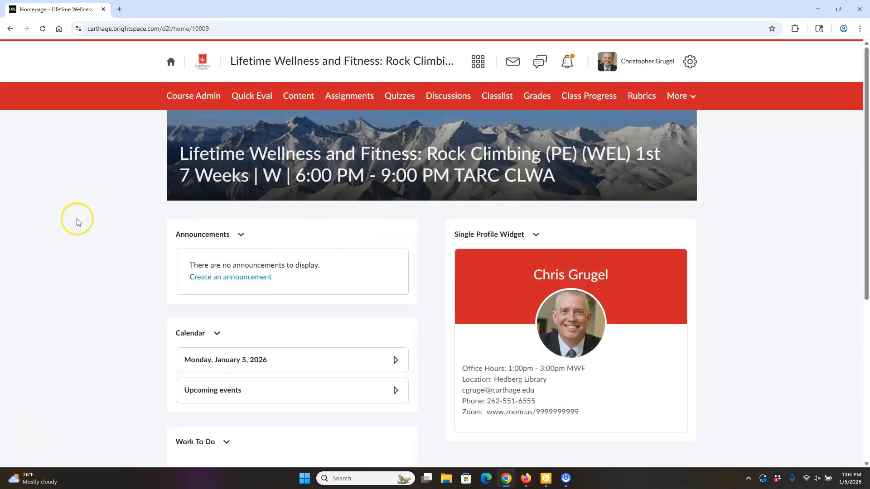
scroll(76, 218, "down", 3)
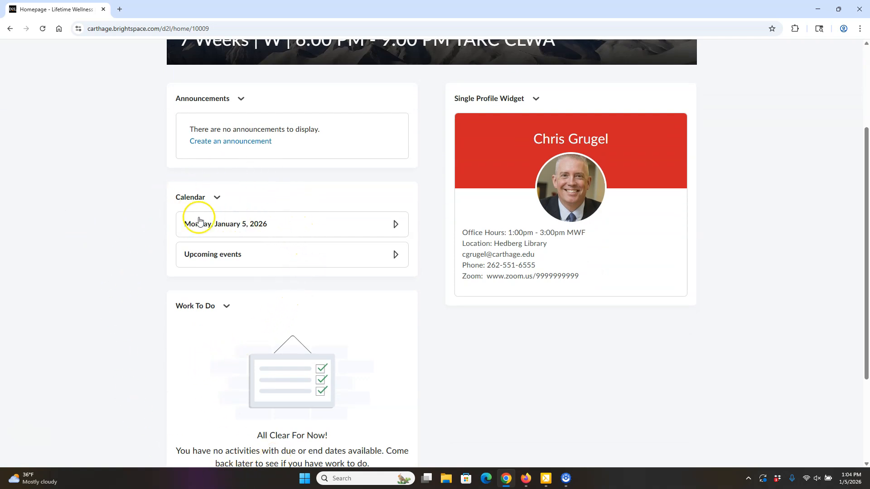
left_click(328, 226)
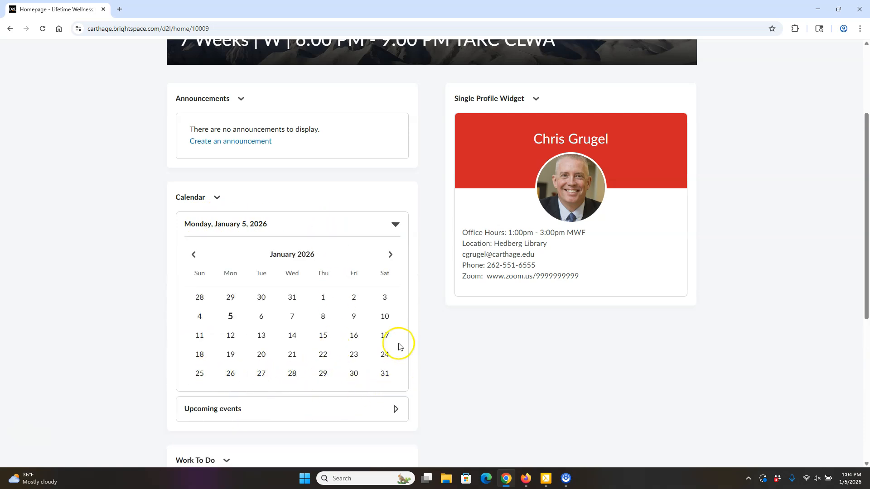
scroll(286, 297, "down", 3)
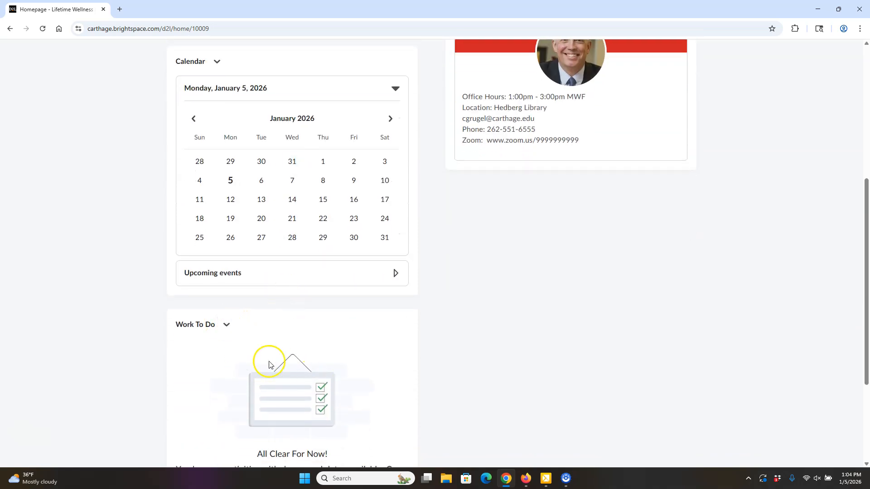
scroll(283, 323, "down", 3)
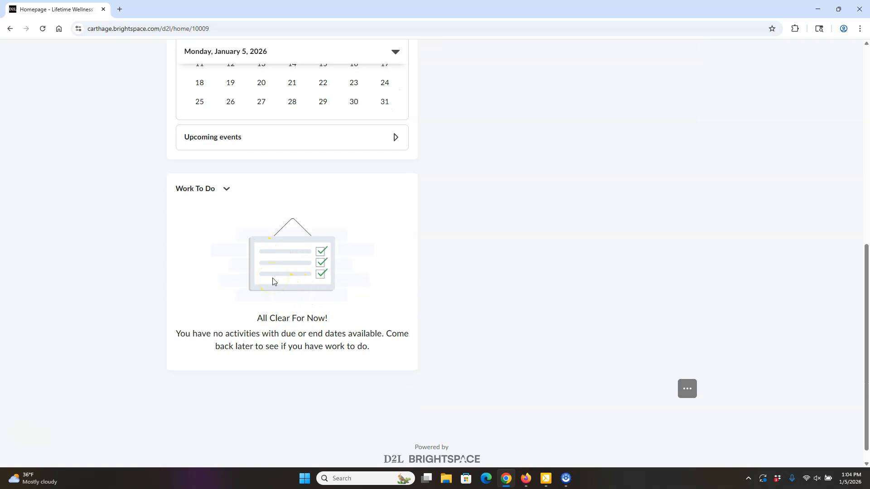
scroll(308, 308, "up", 4)
scroll(329, 315, "up", 5)
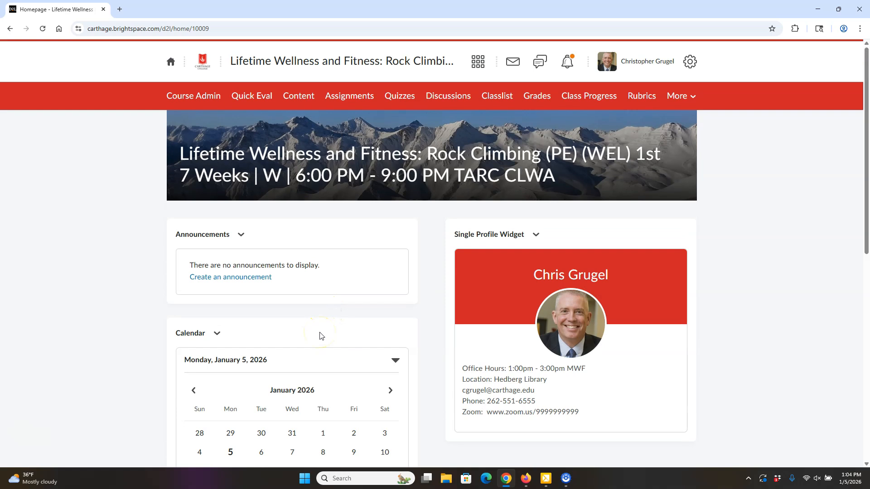
left_click(320, 353)
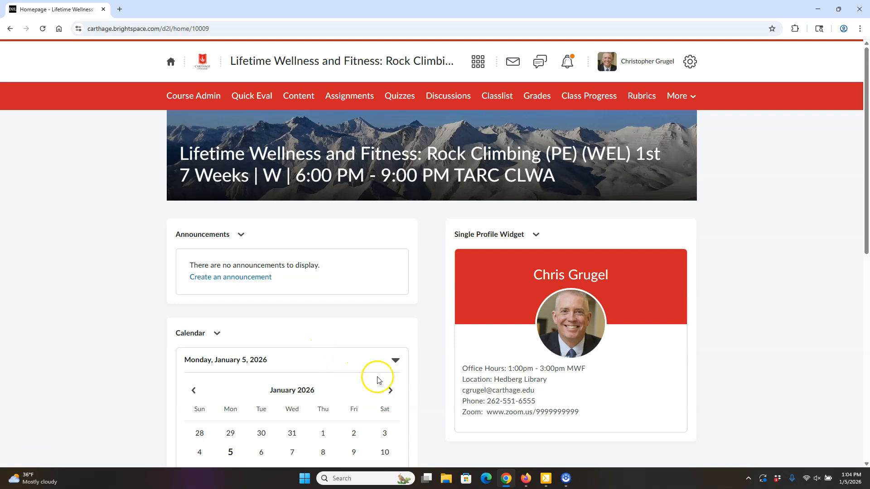